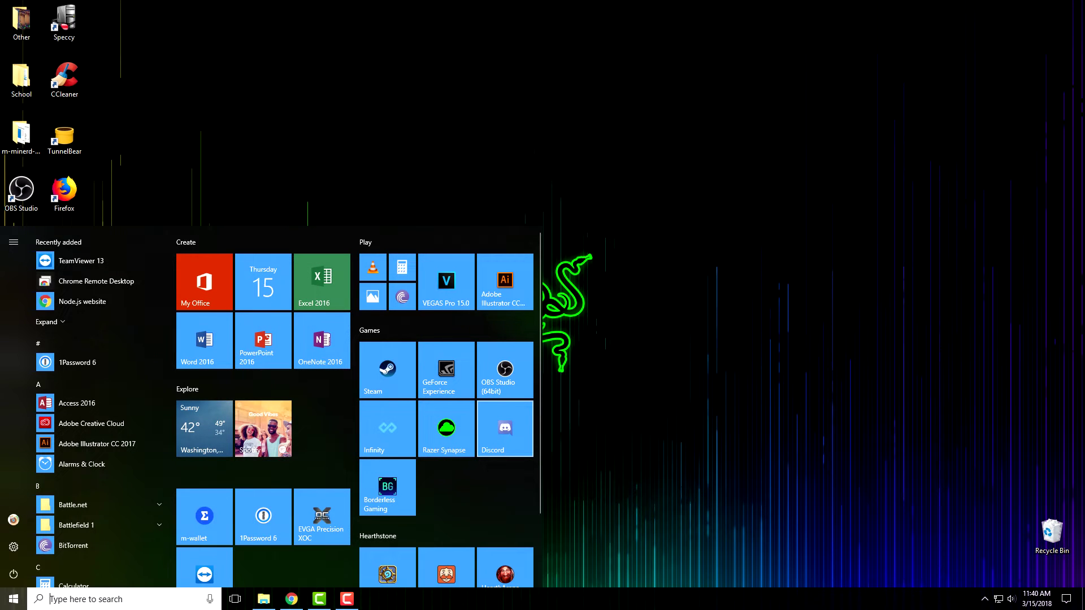
Search for 'device' and open Device Manager
type("dev")
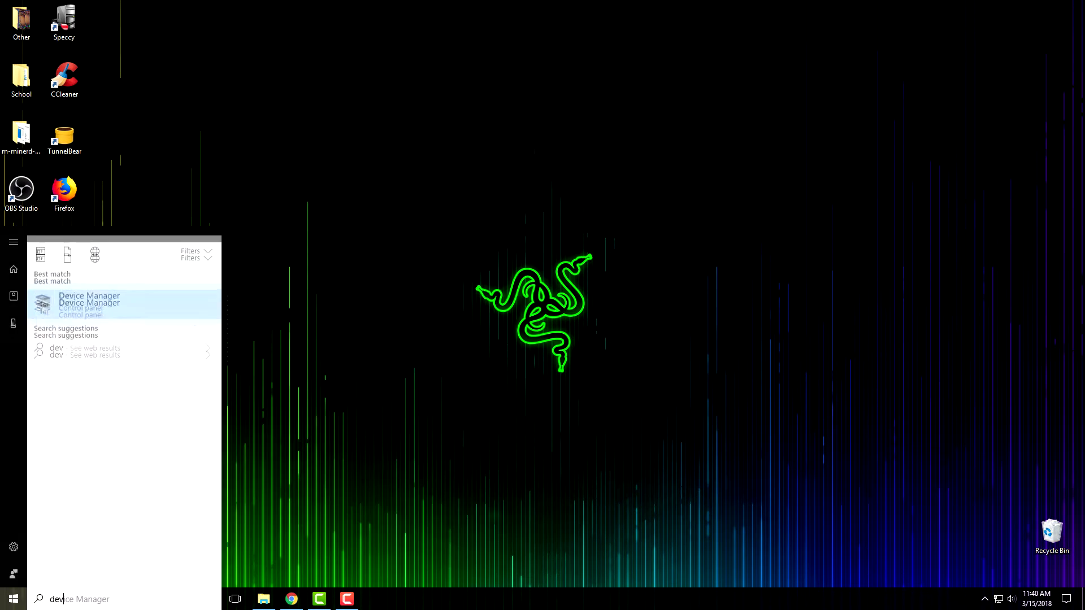
type("ice")
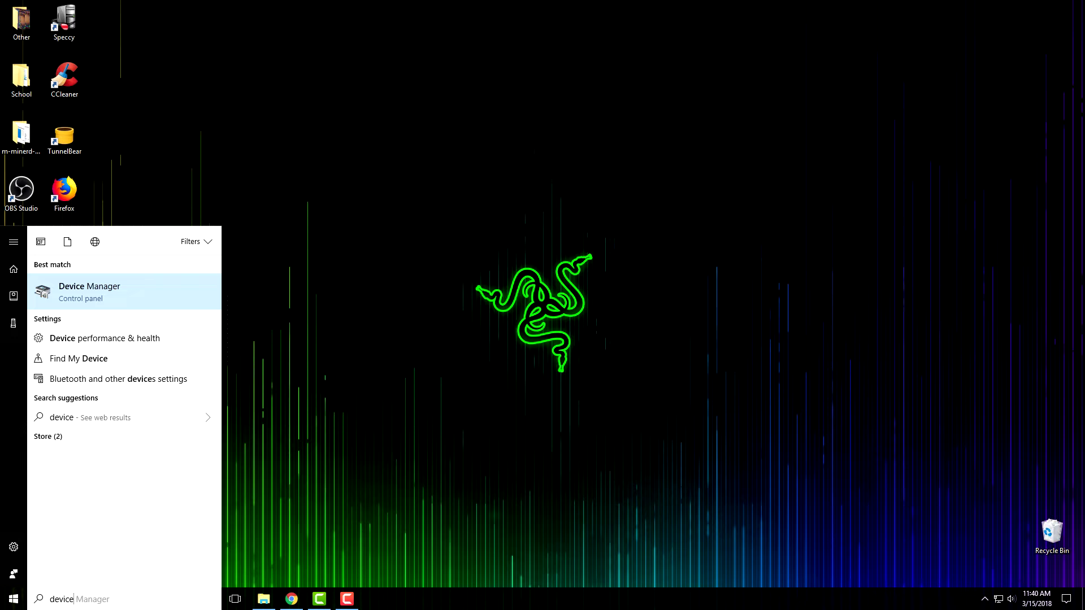
key("Return")
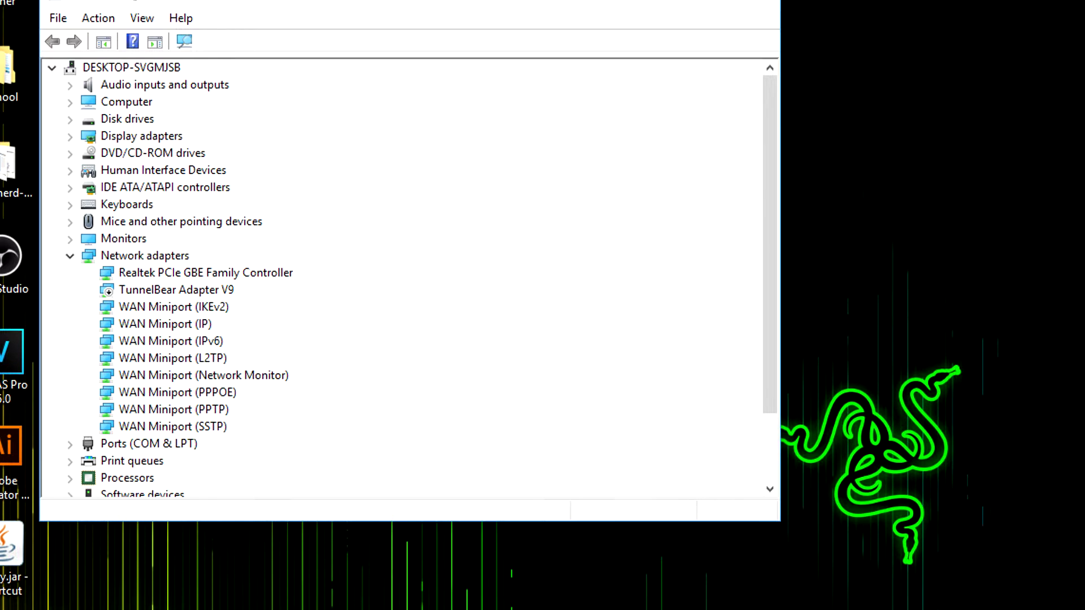
left_click_drag(323, 2, 501, 43)
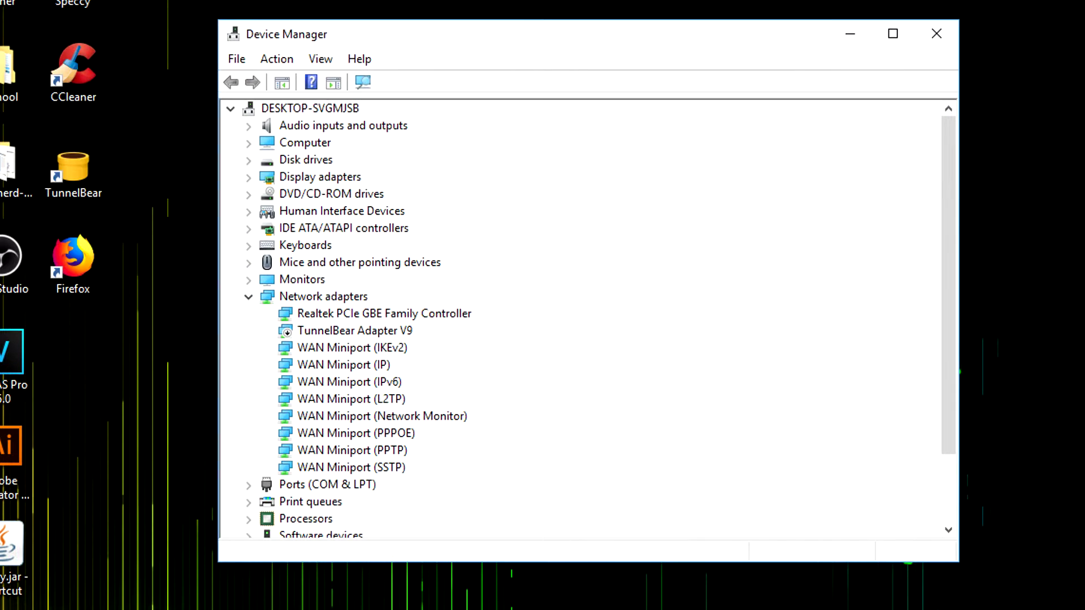
scroll(582, 316, "down", 2)
scroll(582, 317, "up", 2)
Under Network adapters, open Properties for the Realtek PCIe GBE Family Controller
left_click(323, 296)
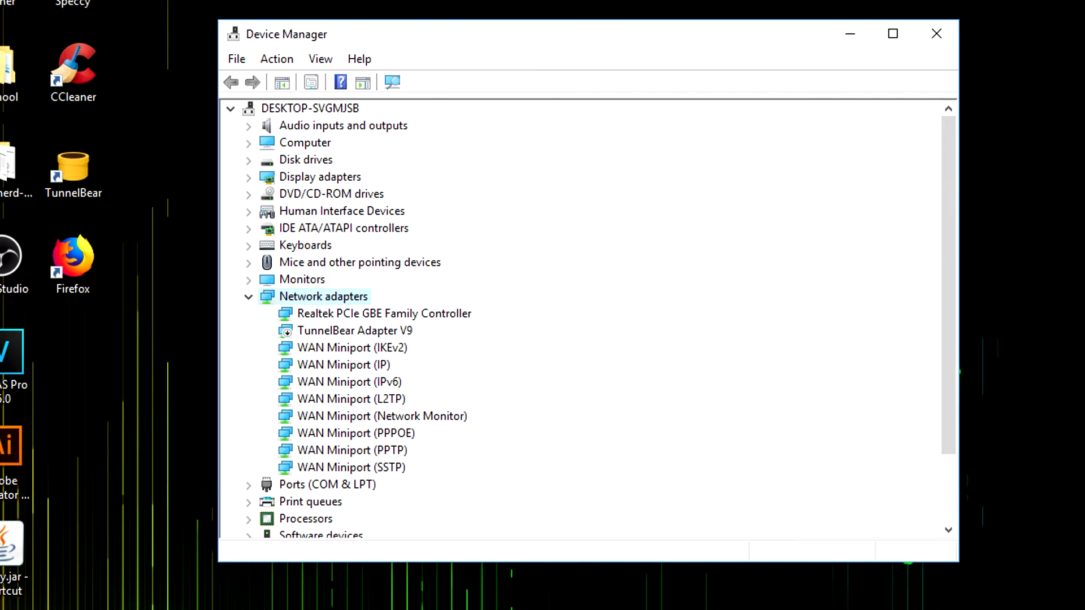
left_click(385, 313)
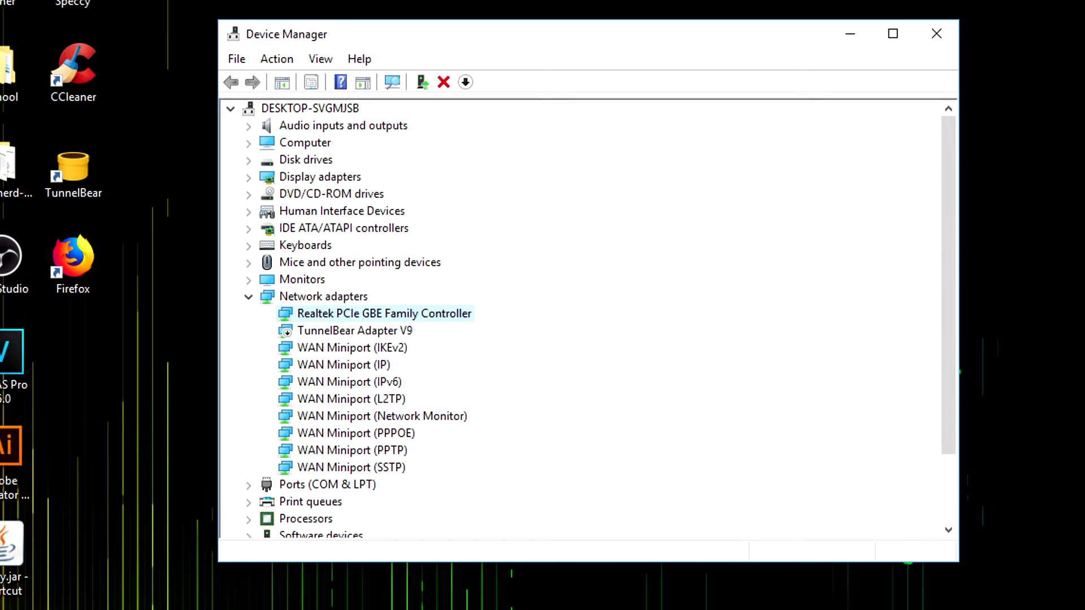
right_click(333, 315)
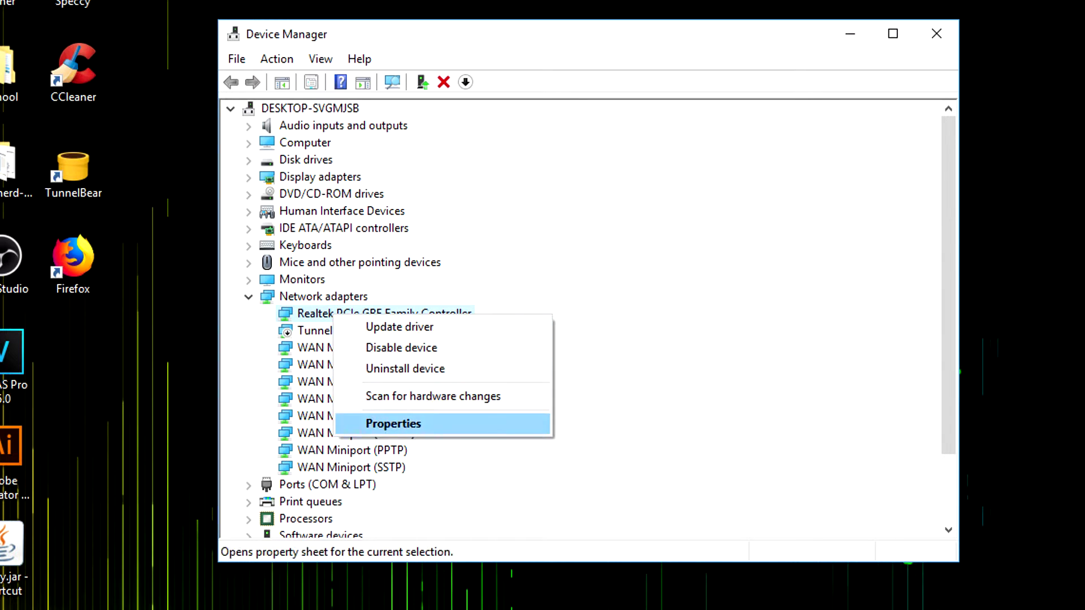
left_click(394, 424)
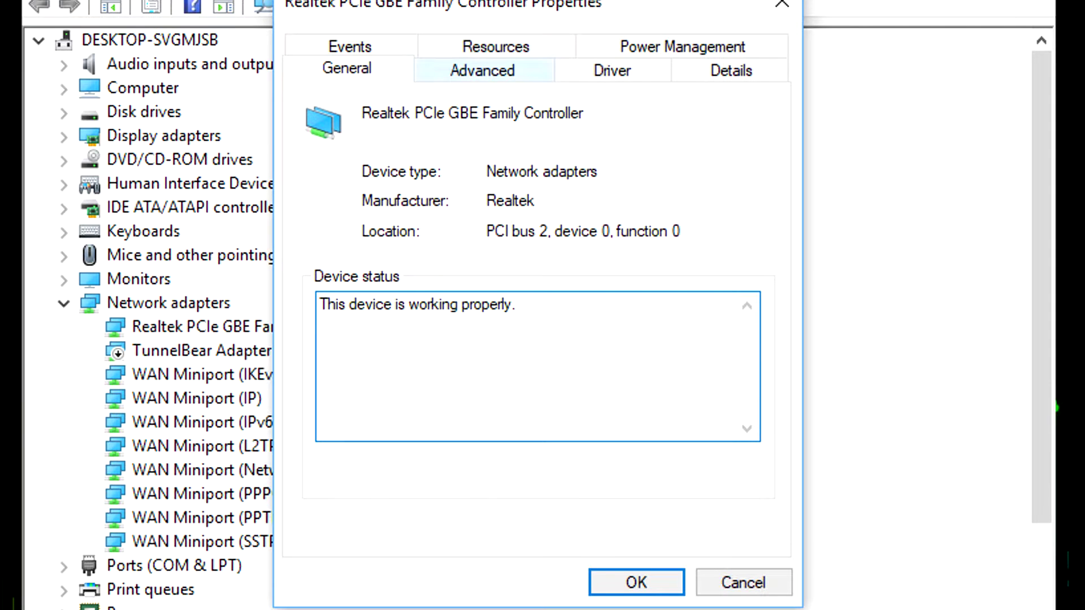
On the adapter's Advanced tab, set Wake on Magic Packet to Enabled
left_click(482, 70)
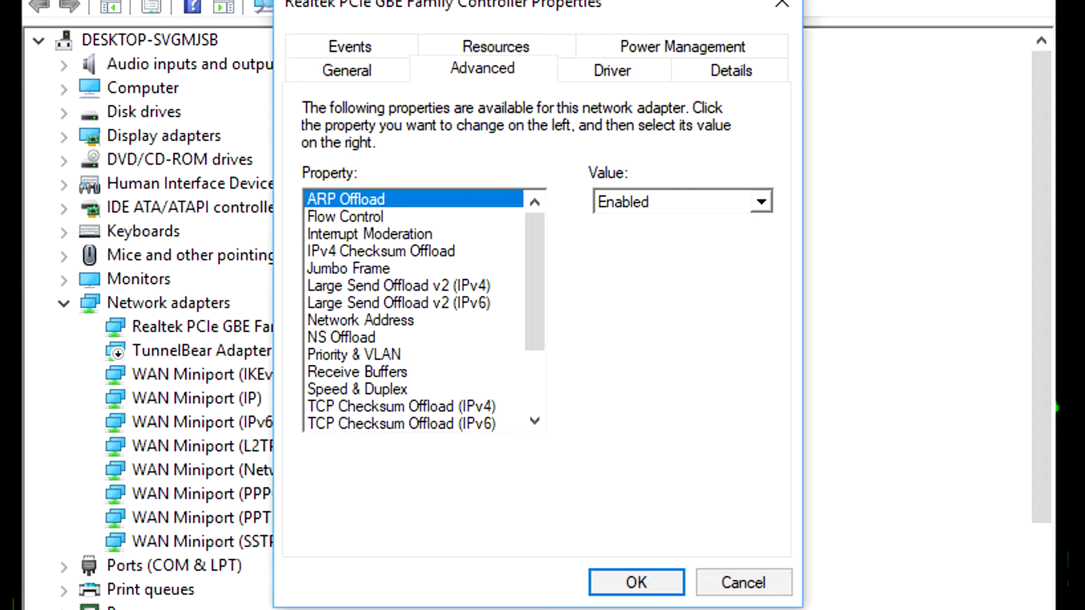
left_click_drag(534, 281, 535, 339)
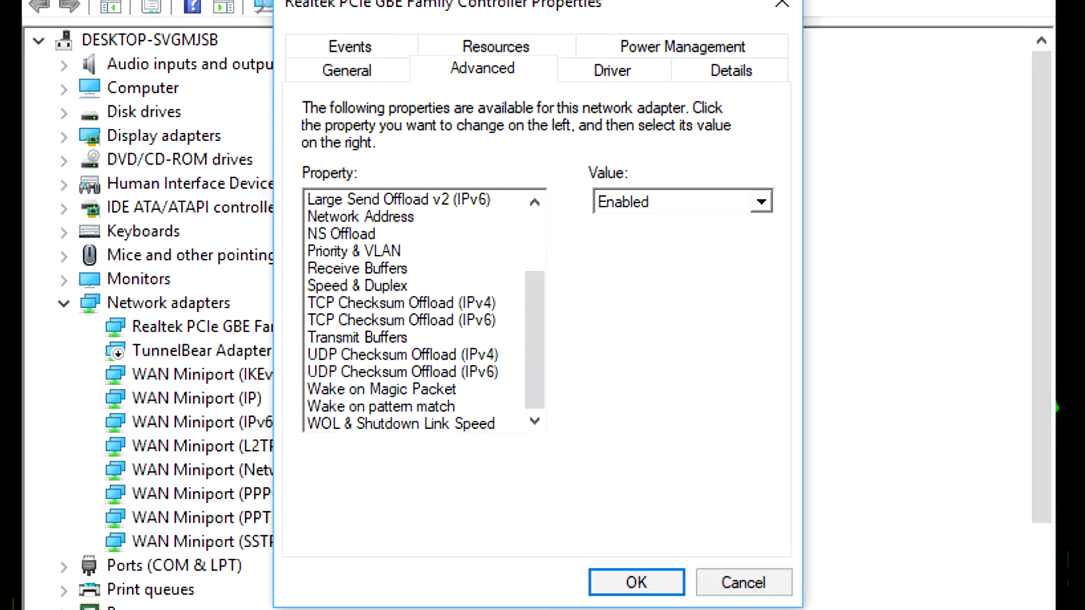
left_click(381, 389)
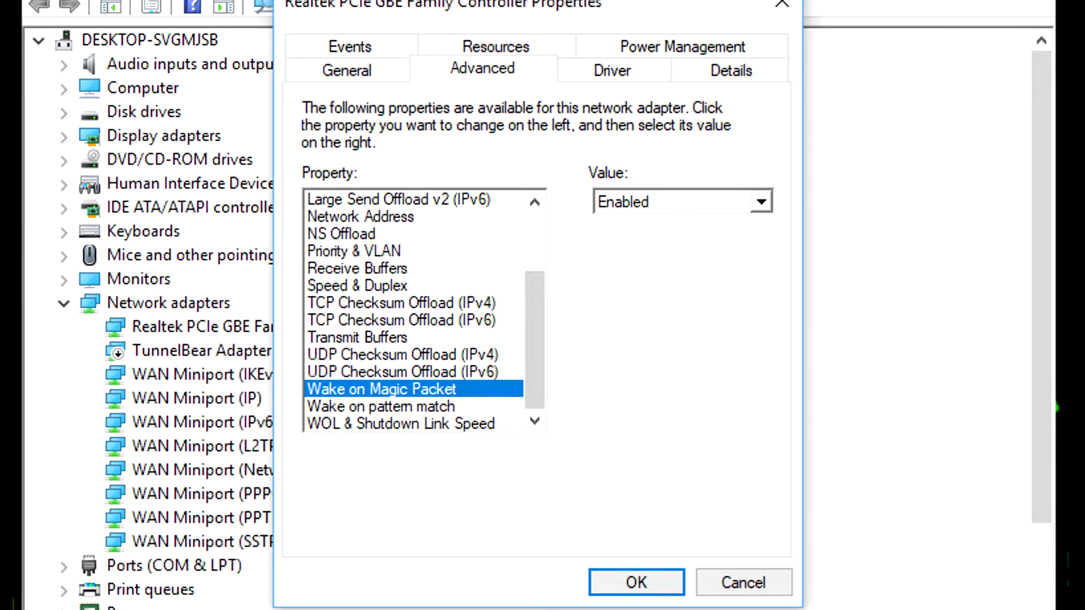
left_click(761, 201)
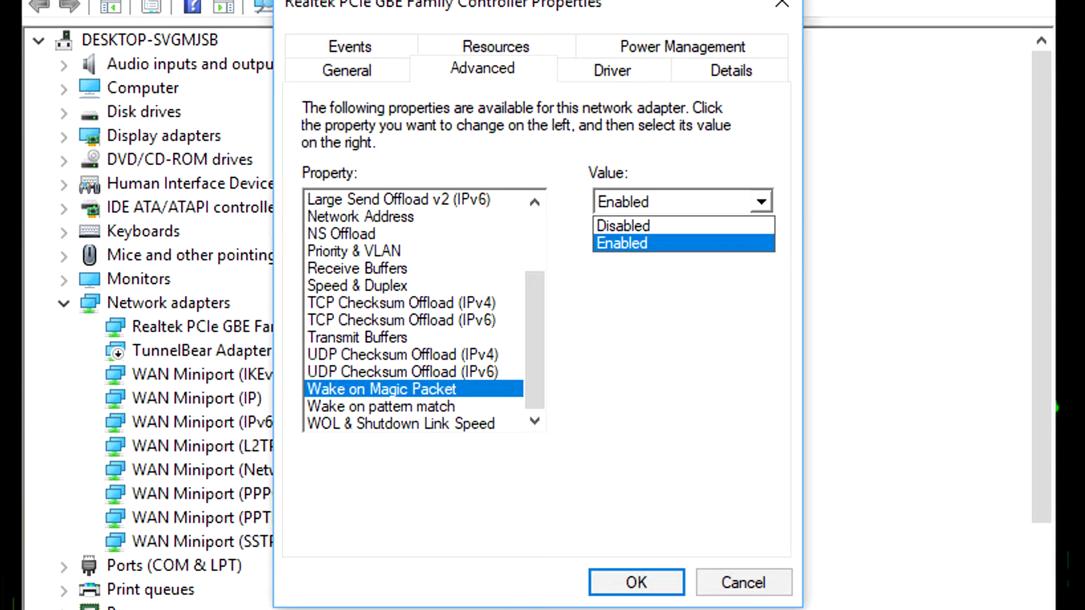
key("Return")
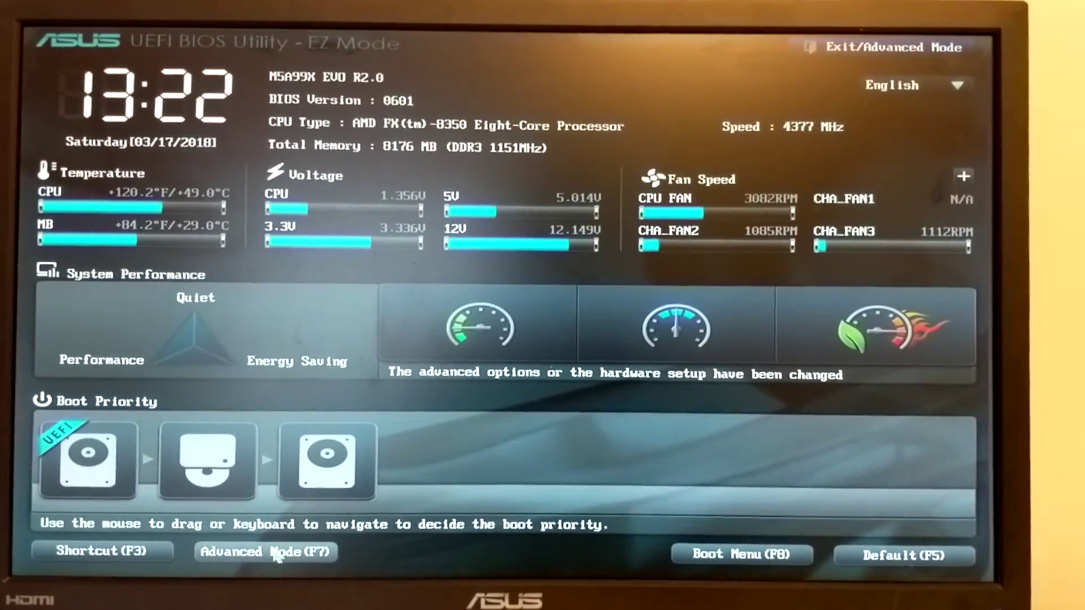
Switch the ASUS BIOS from EZ Mode to Advanced Mode and confirm with OK
left_click(276, 554)
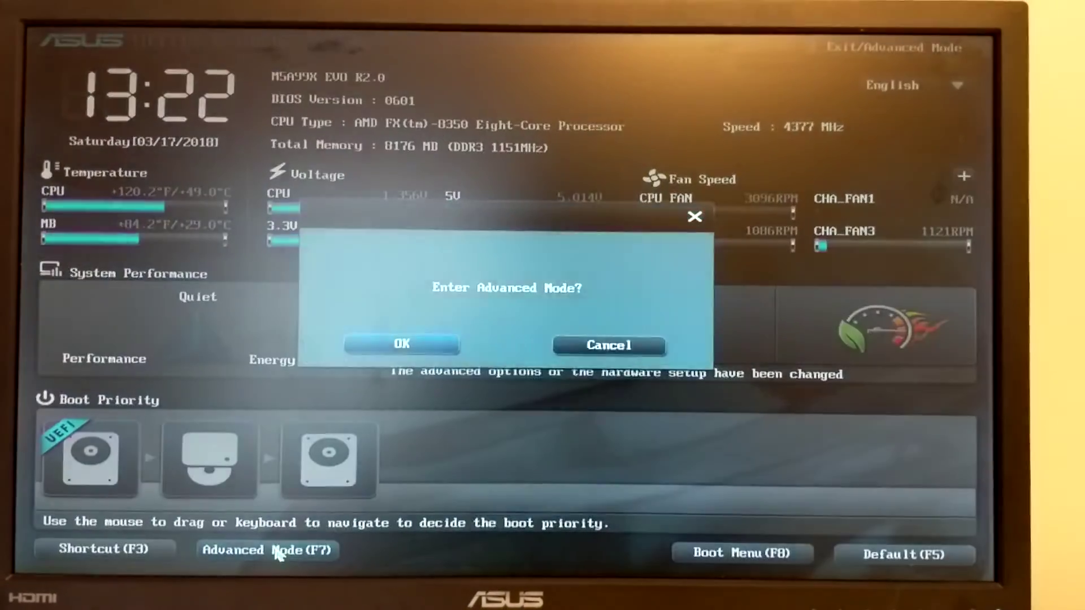
left_click(401, 350)
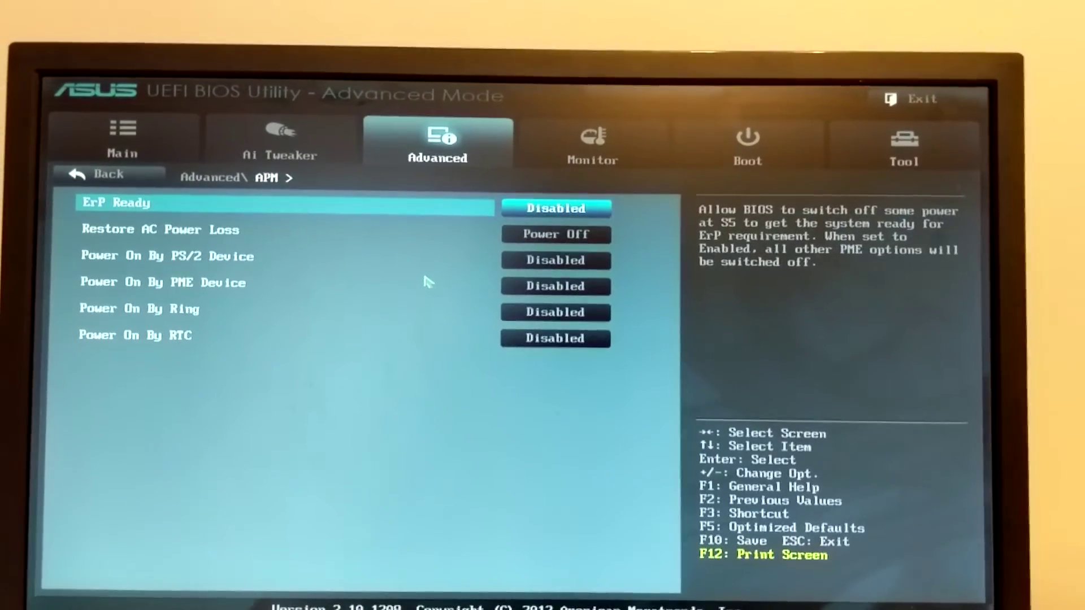
key("Escape")
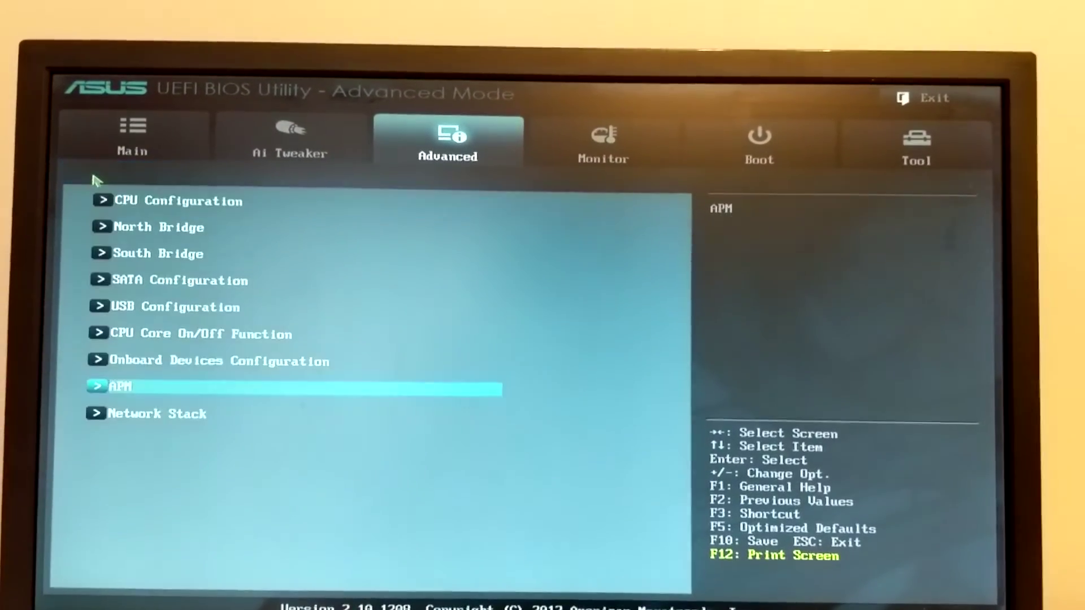
left_click(105, 388)
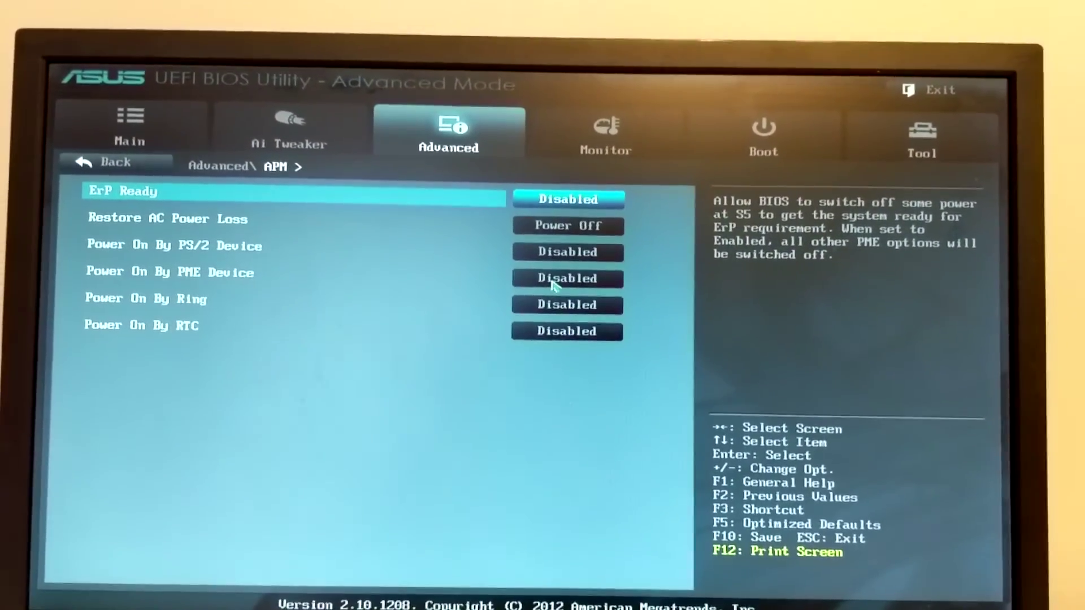
left_click(554, 283)
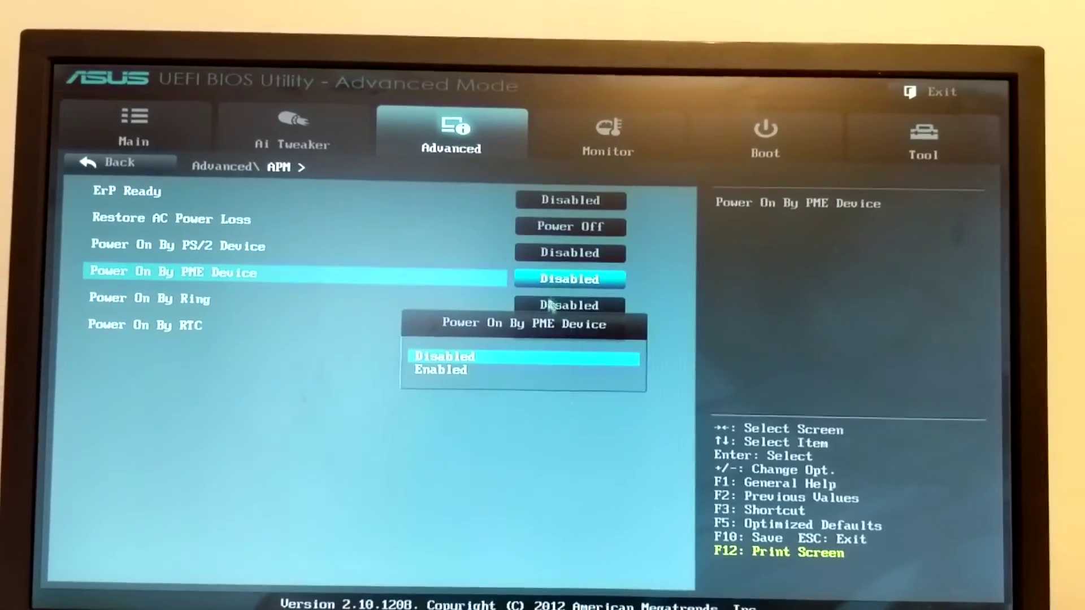
key("Escape")
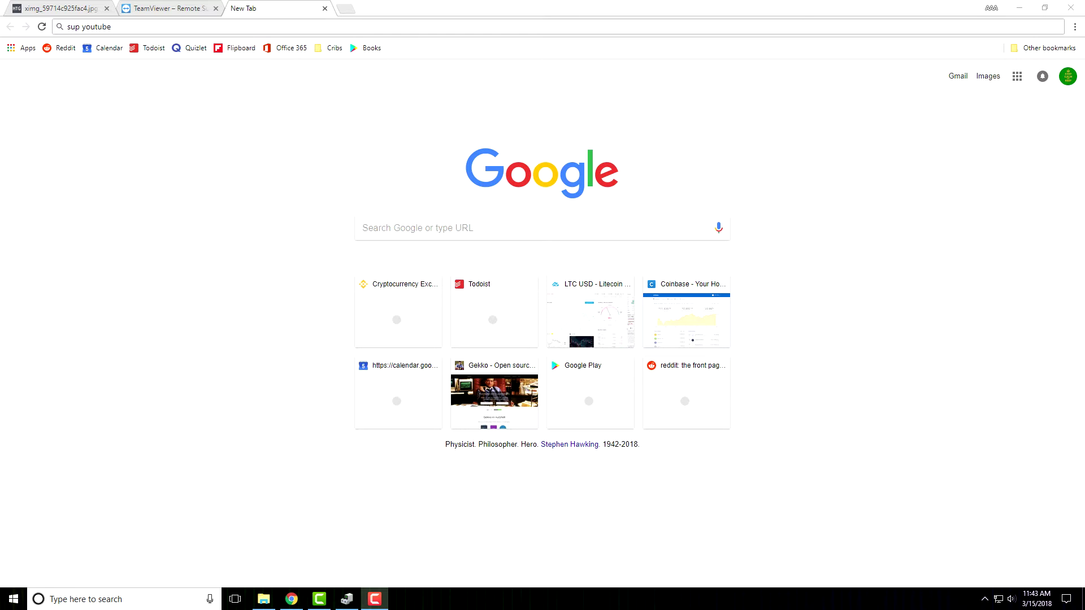
Download the free TeamViewer installer from the TeamViewer website
left_click(166, 8)
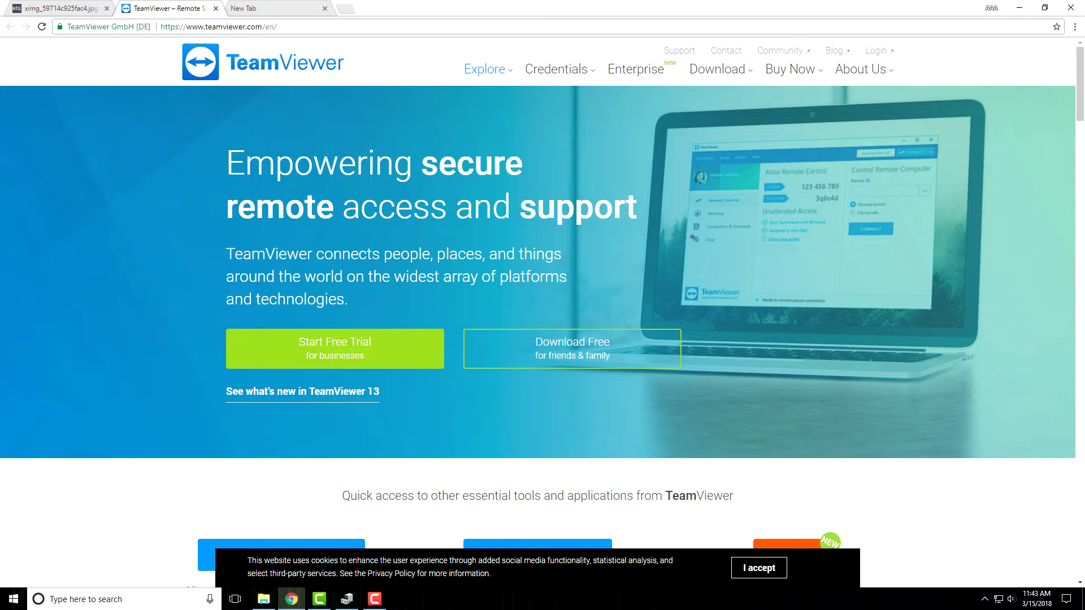
left_click(218, 27)
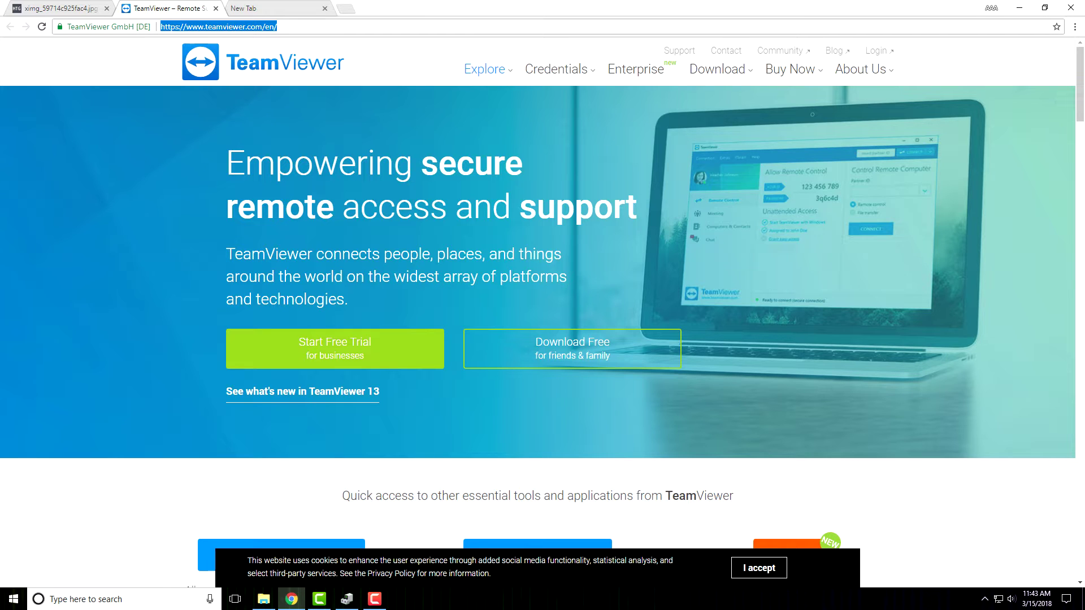
left_click(572, 349)
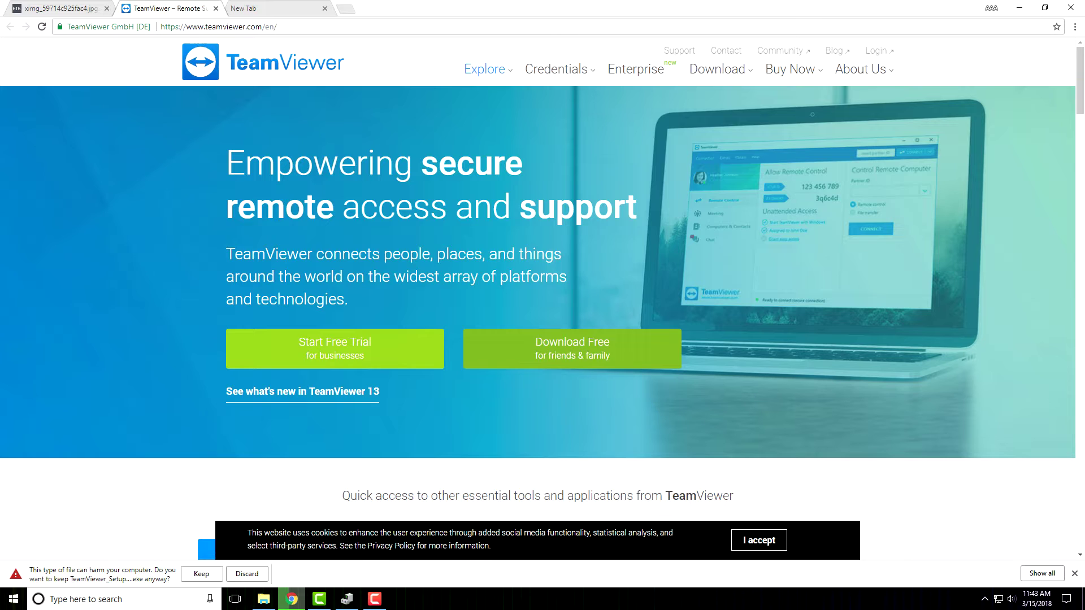
Keep TeamViewer_Setup.exe despite the download warning and launch it
left_click(201, 574)
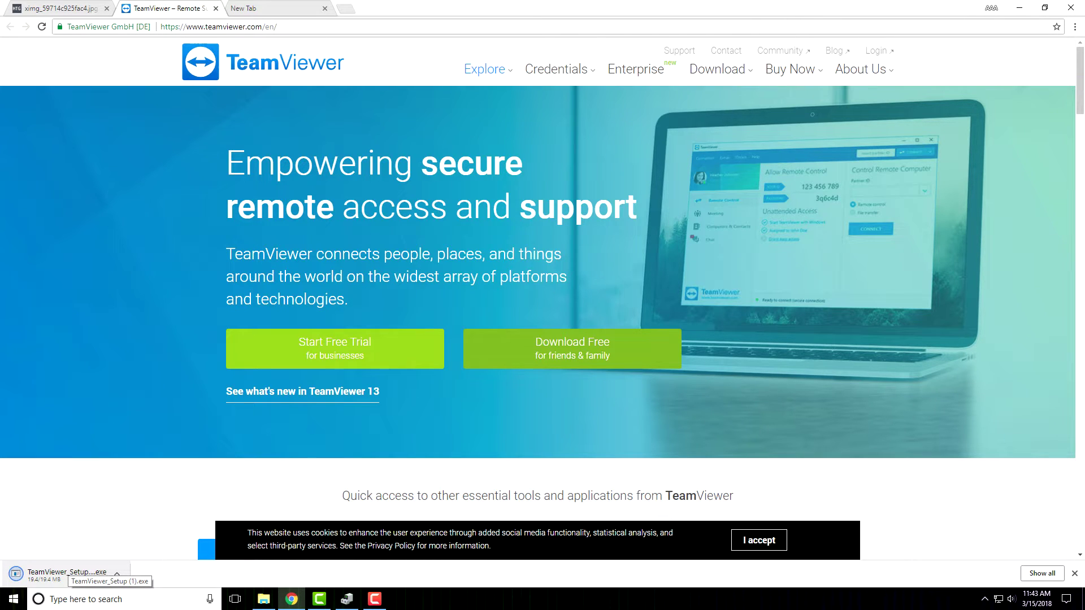
left_click(67, 573)
key("super")
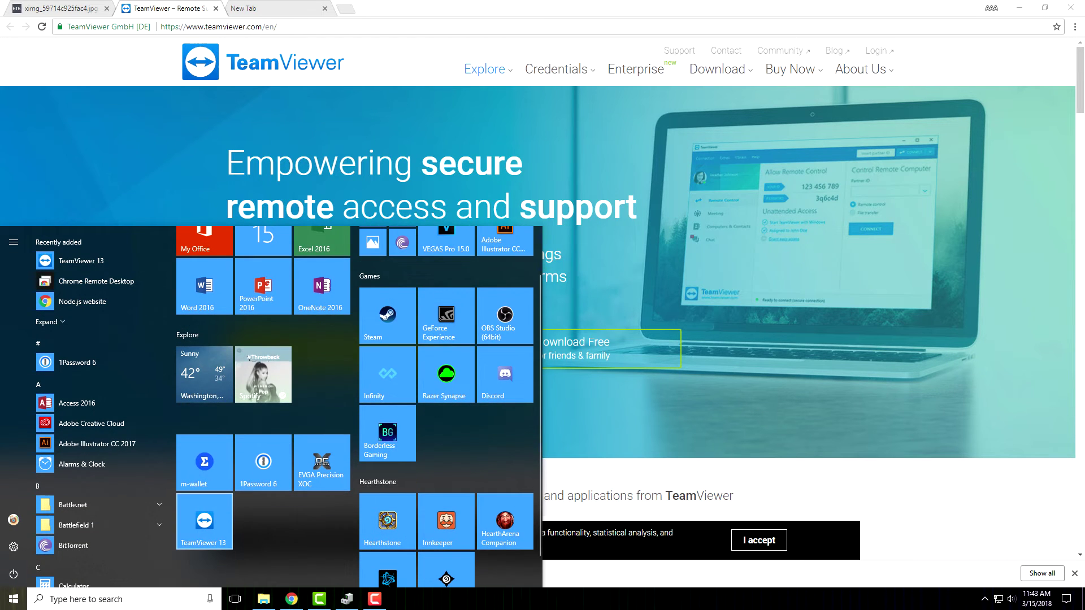
key("Escape")
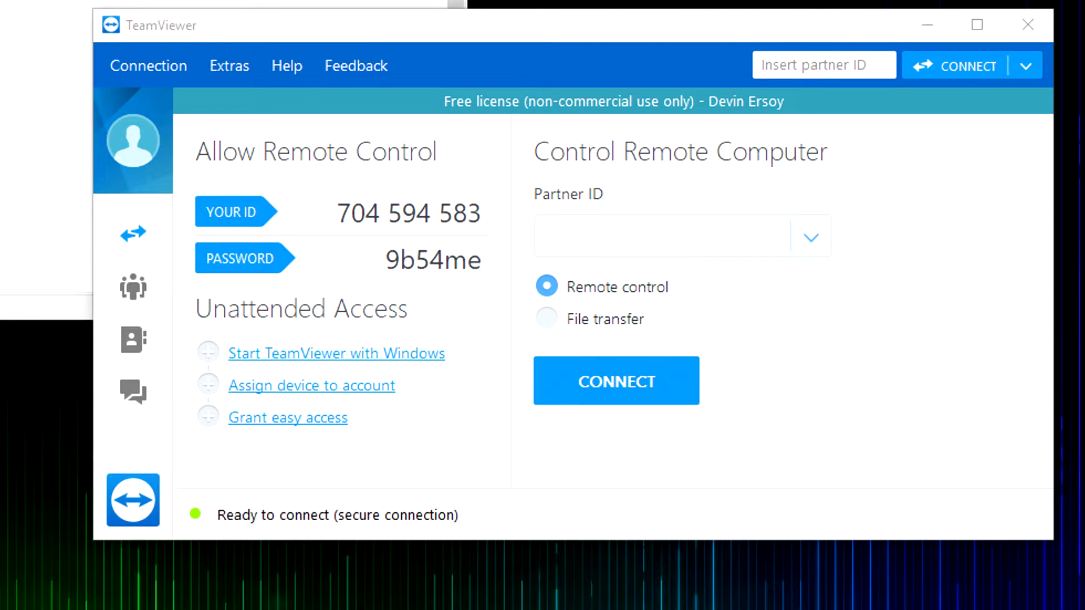
Open Extras > Options and start assigning this computer to the TeamViewer account
left_click(229, 66)
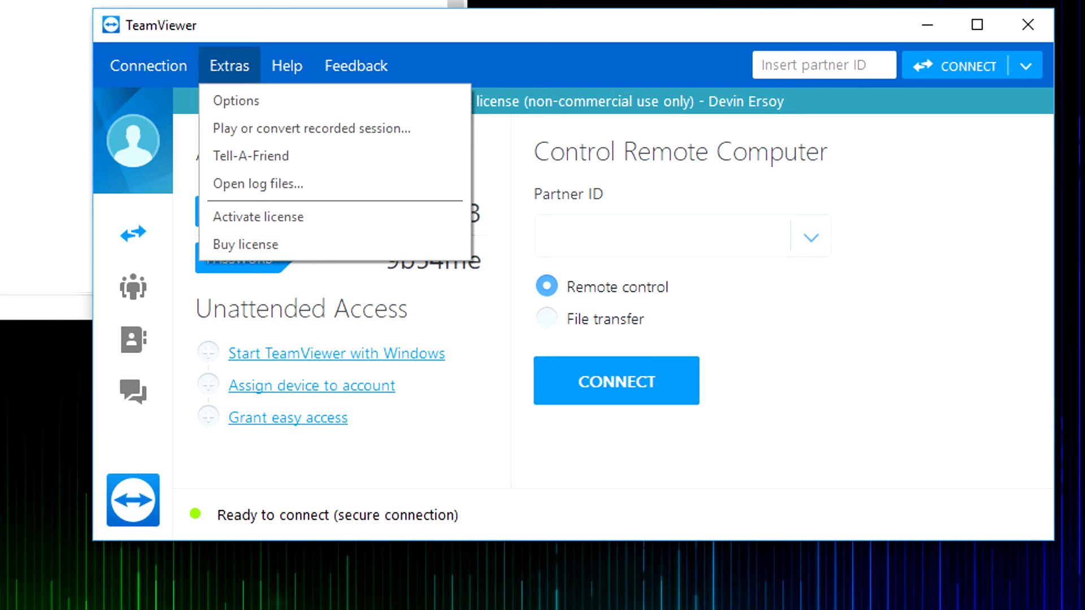
left_click(236, 101)
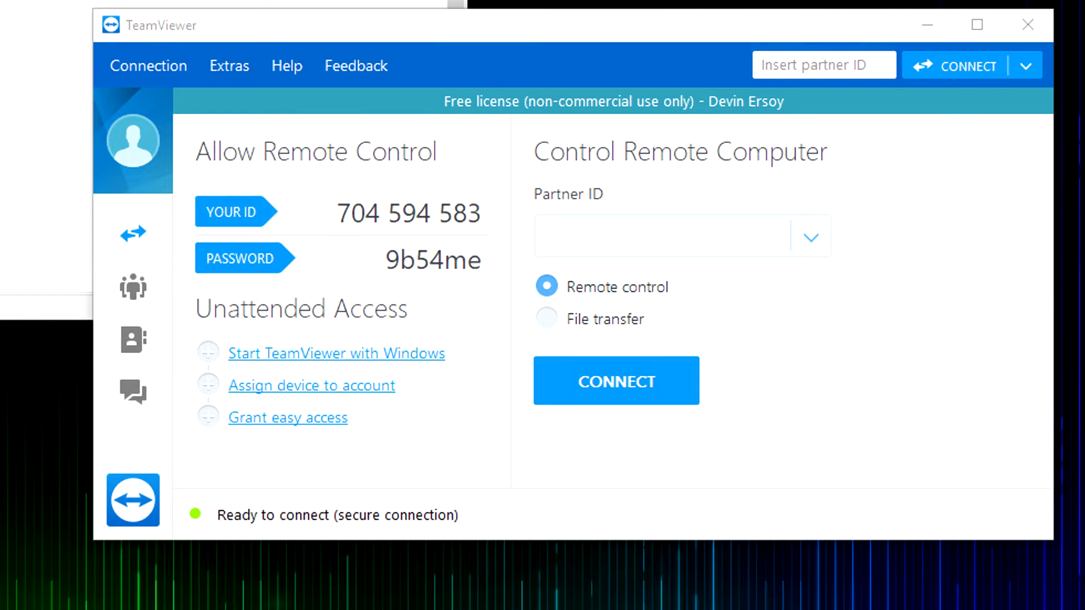
left_click_drag(303, 28, 209, 18)
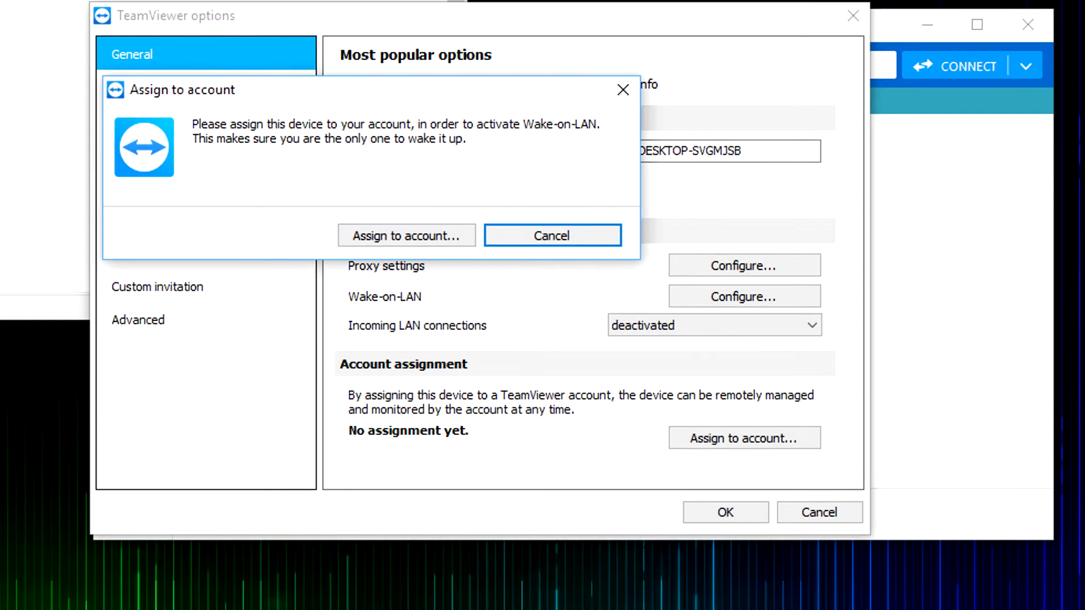
left_click_drag(480, 94, 476, 84)
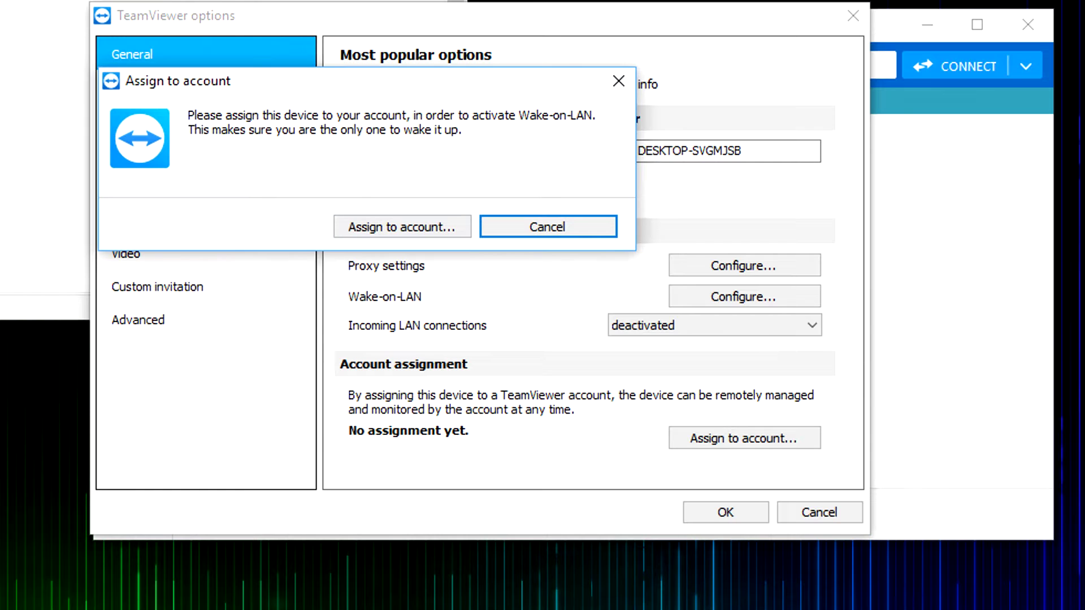
left_click(402, 226)
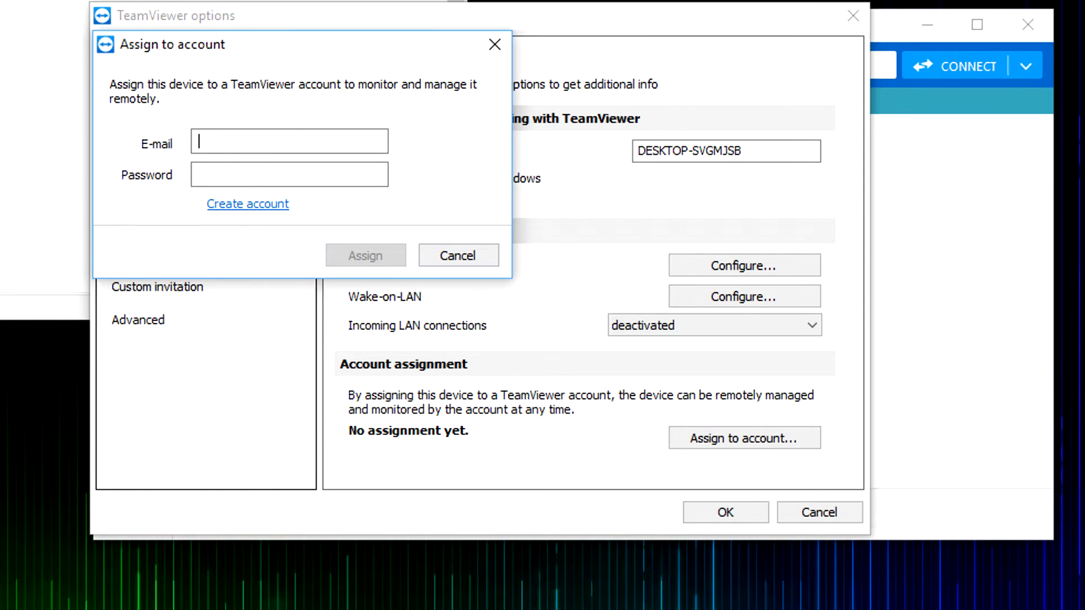
key("Escape")
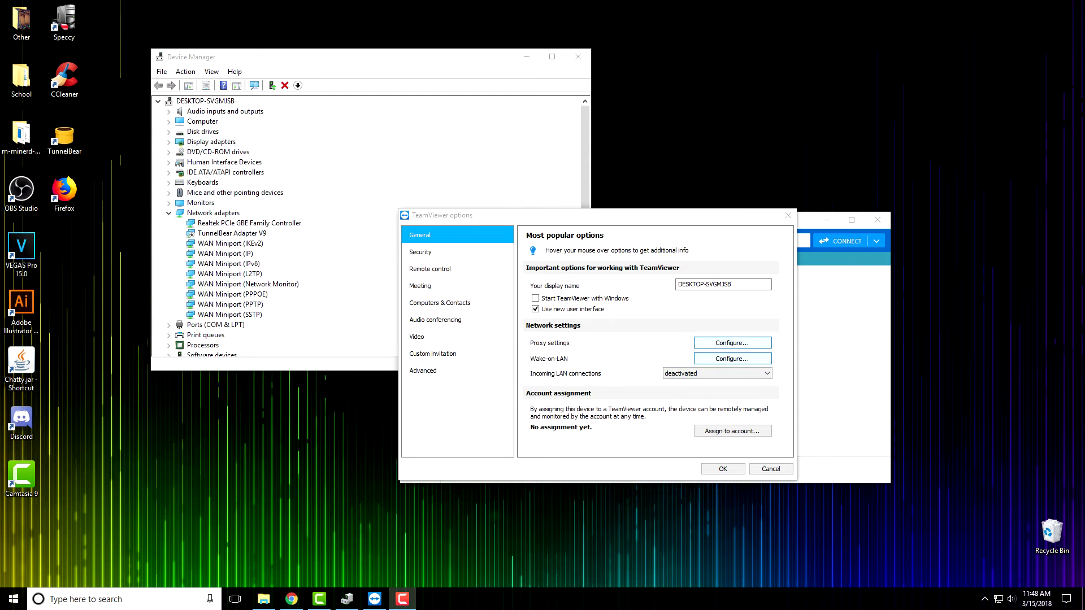
Use the TeamViewer Device authorization email to add this computer as a trusted device
left_click(292, 599)
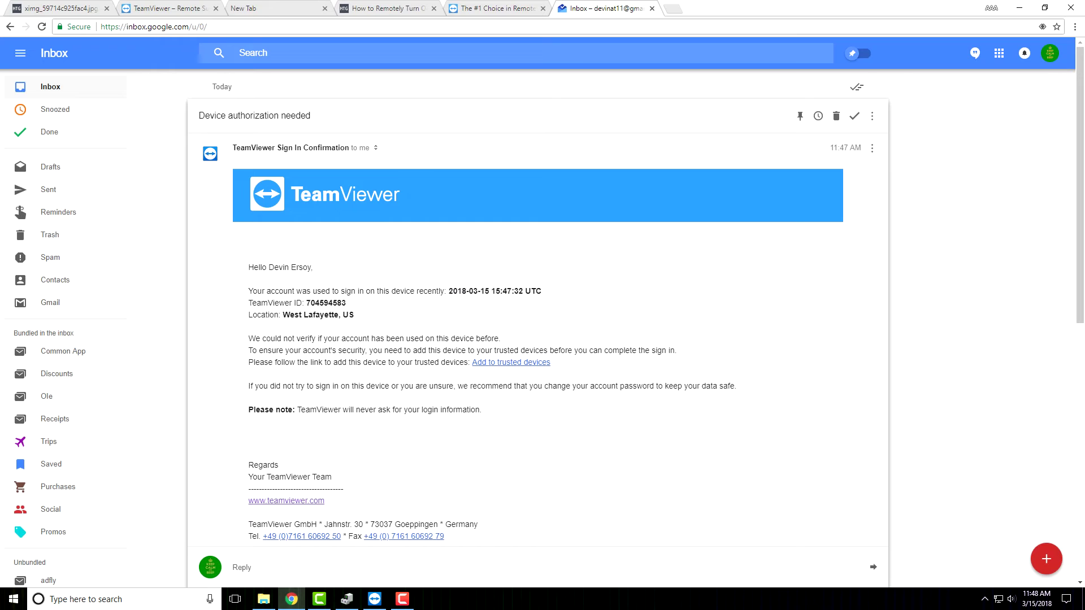
scroll(511, 307, "down", 1)
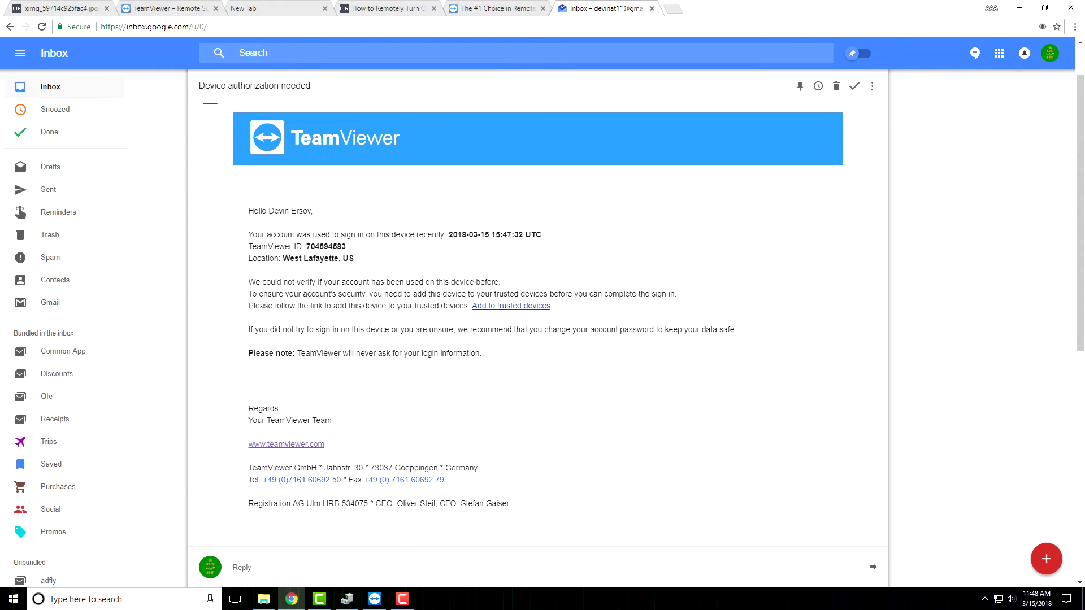
left_click(512, 307)
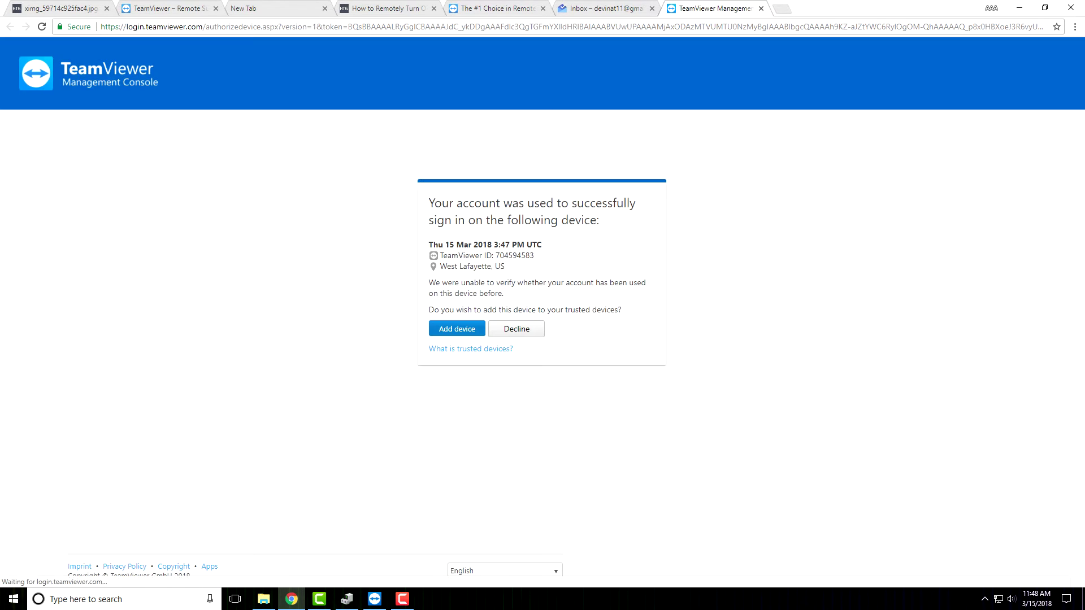
left_click(457, 329)
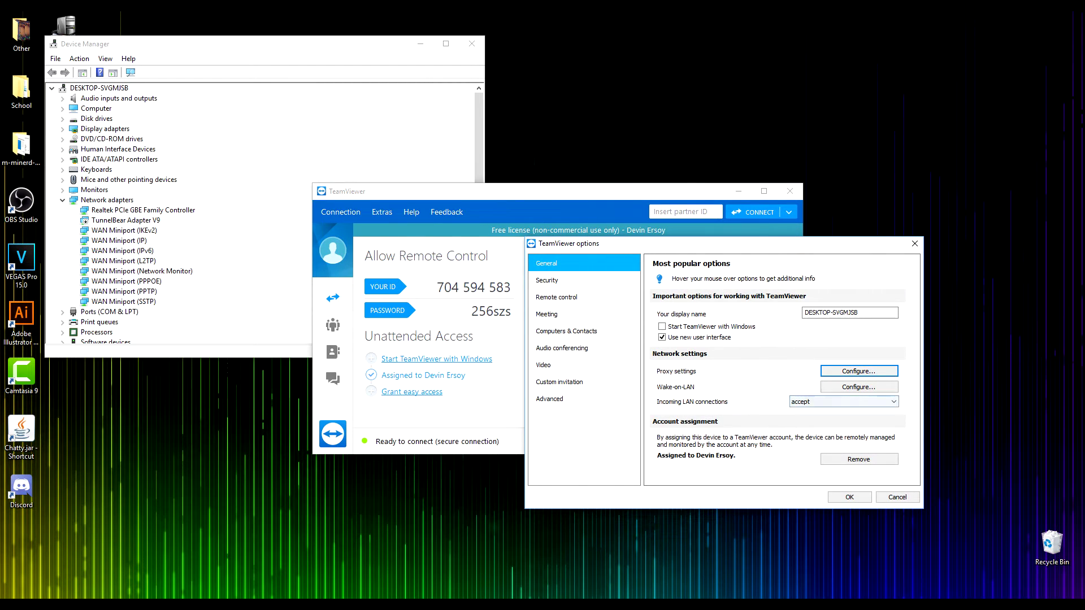
Set Incoming LAN connections to accept and enable Wake-on-LAN by this computer's TeamViewer ID on the local network
left_click(842, 401)
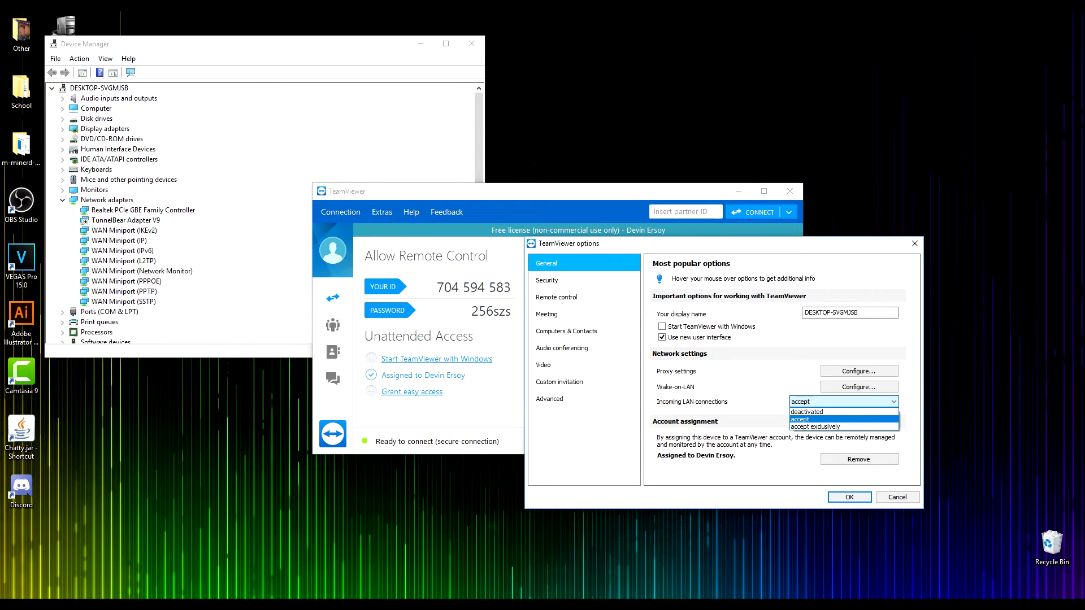
key("Return")
key("shift+Tab")
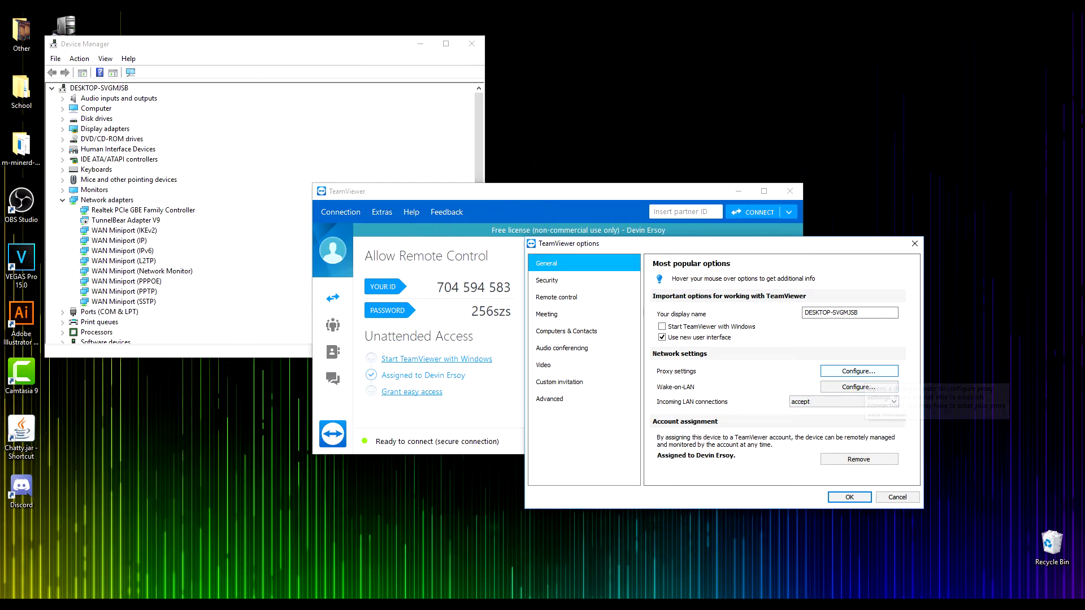
key("space")
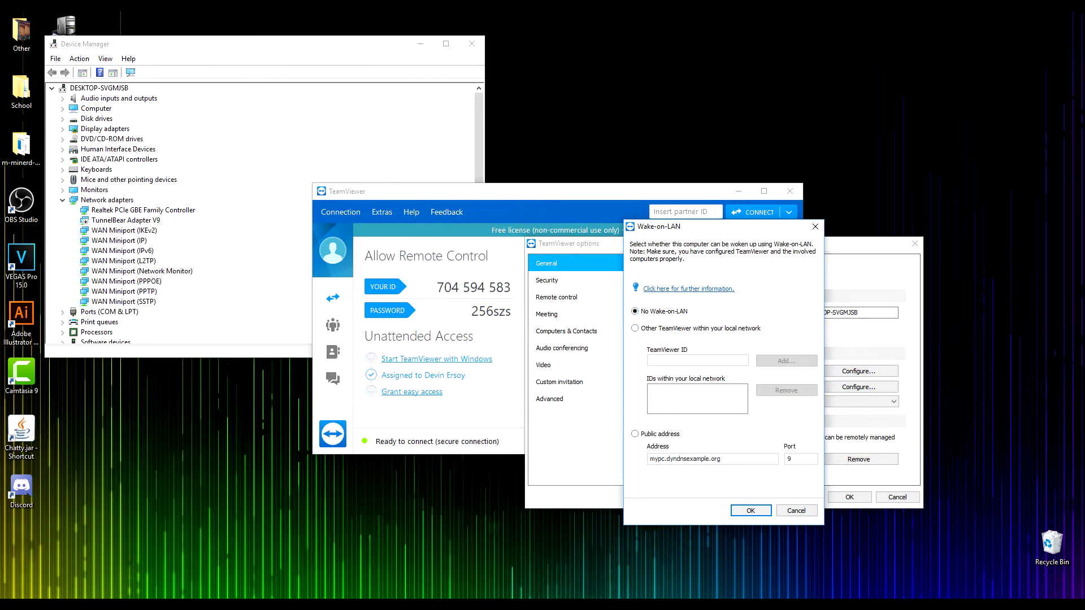
key("Down")
type("7")
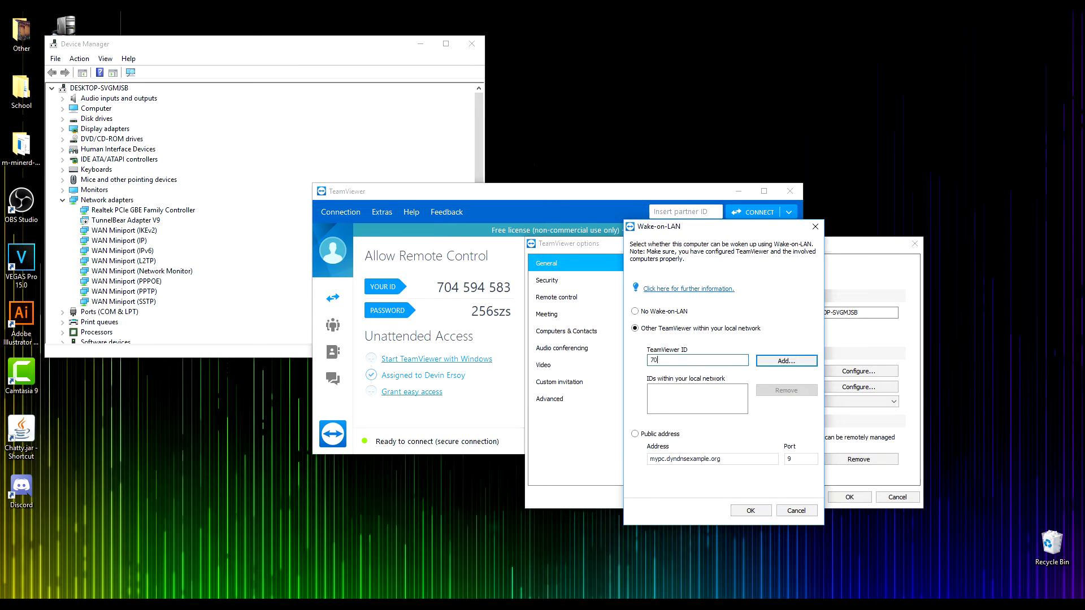
type("04594583")
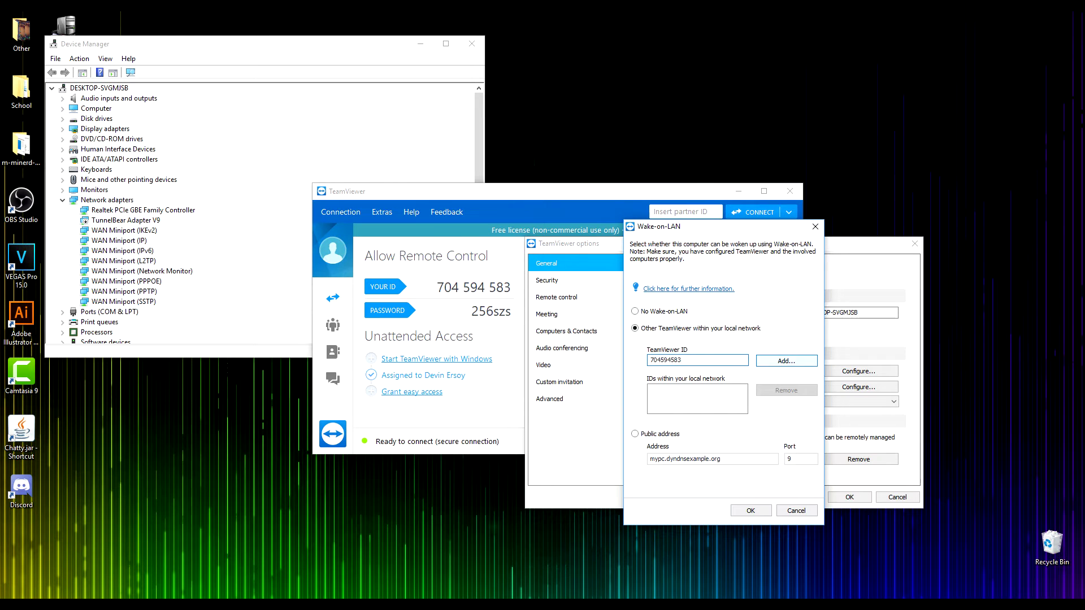
key("Return")
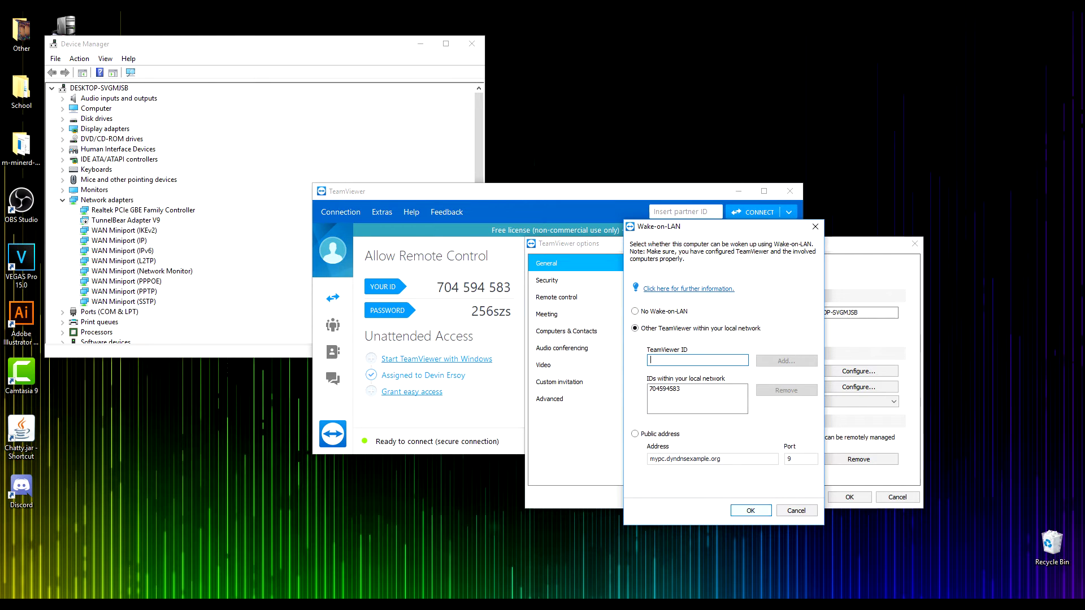
key("Return")
key("Return")
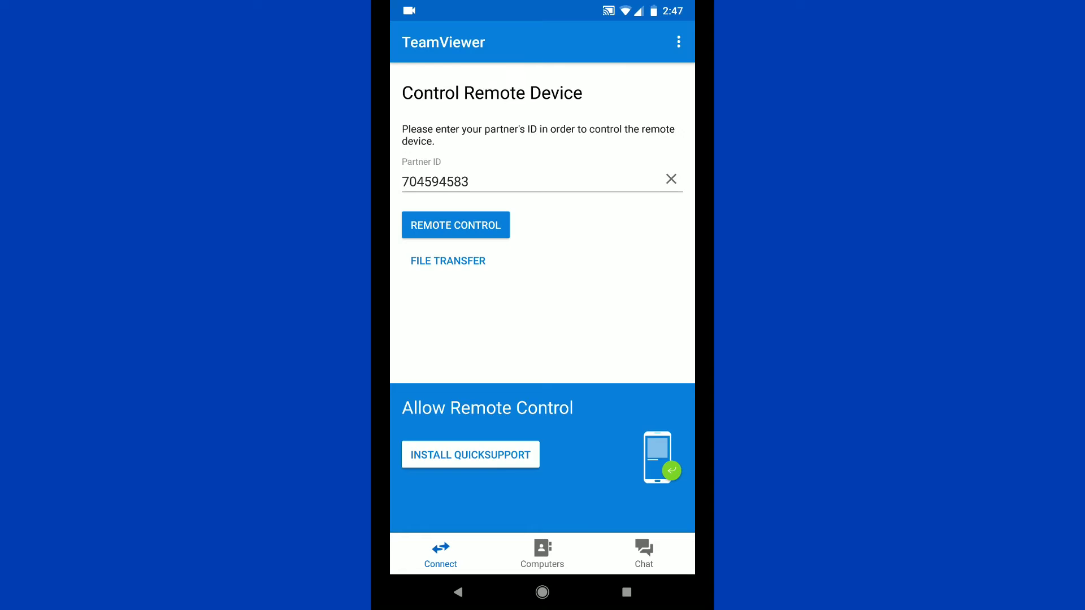
Open the Computers tab in the Android app to see DESKTOP-SVGMJSB listed offline
left_click(542, 552)
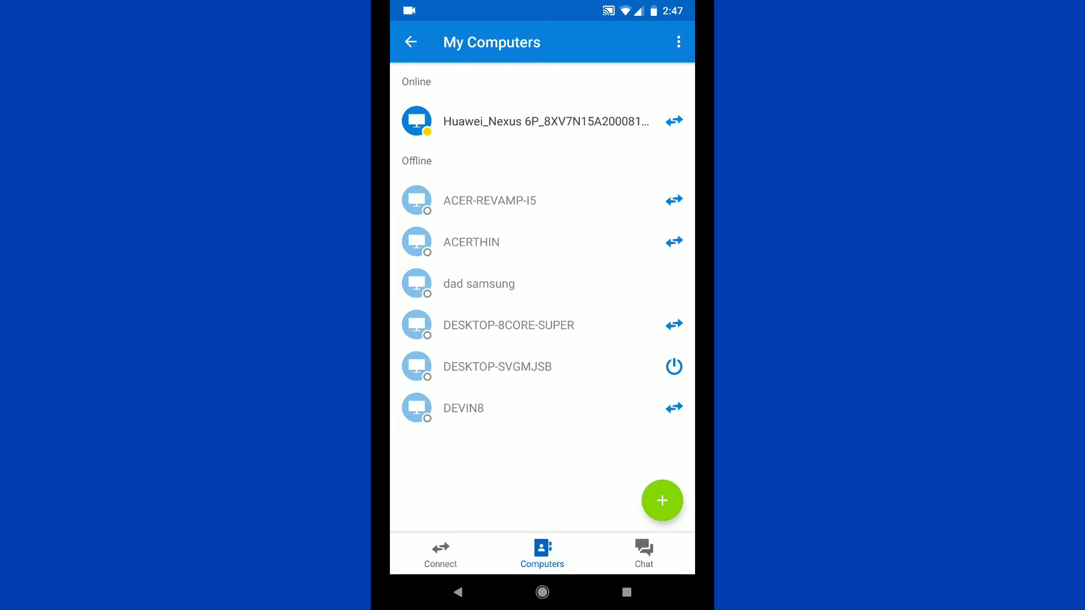